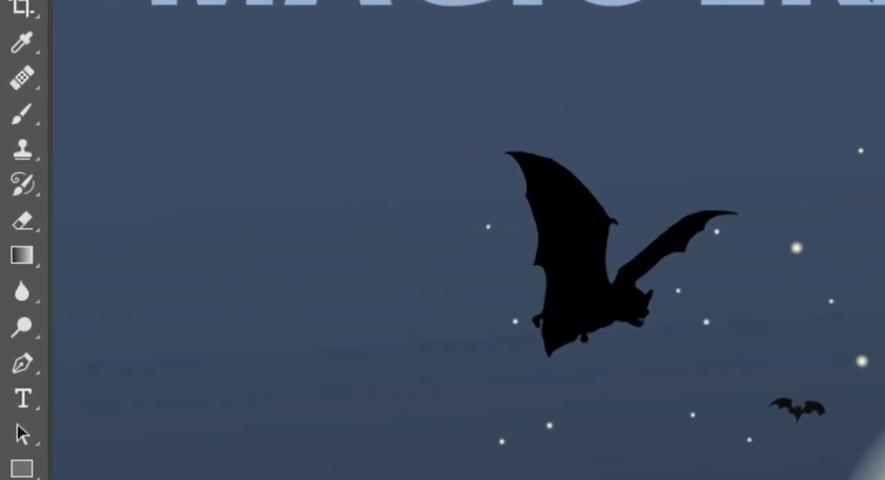
Switch from the regular Eraser to the Magic Eraser tool
click(39, 227)
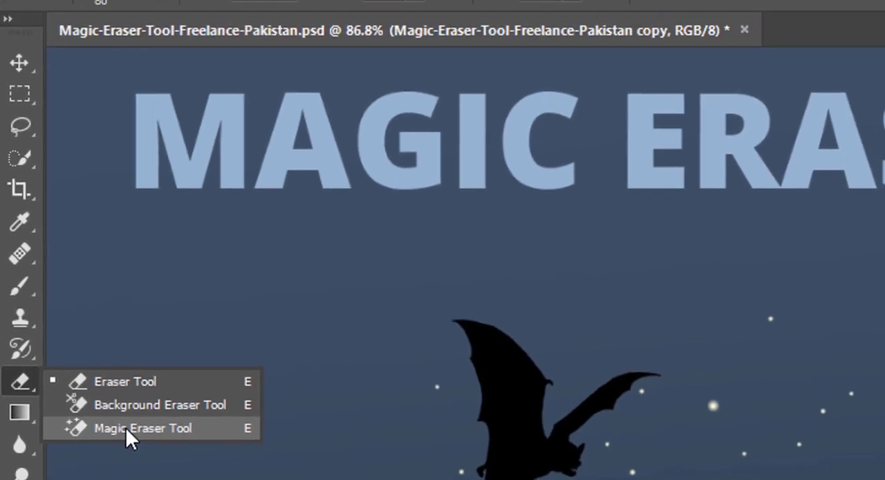
click(126, 427)
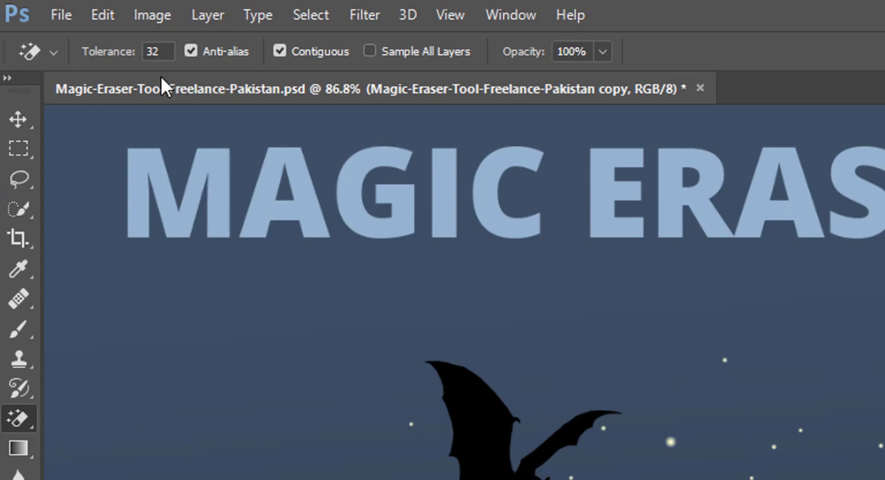
Examine the Magic Eraser's tool presets, the preset options and the New Tool Preset dialog without creating a preset
click(53, 51)
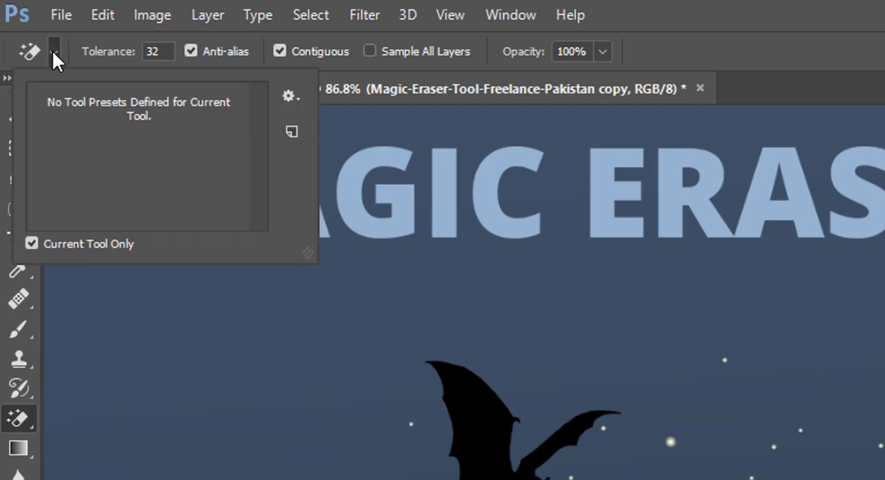
click(289, 96)
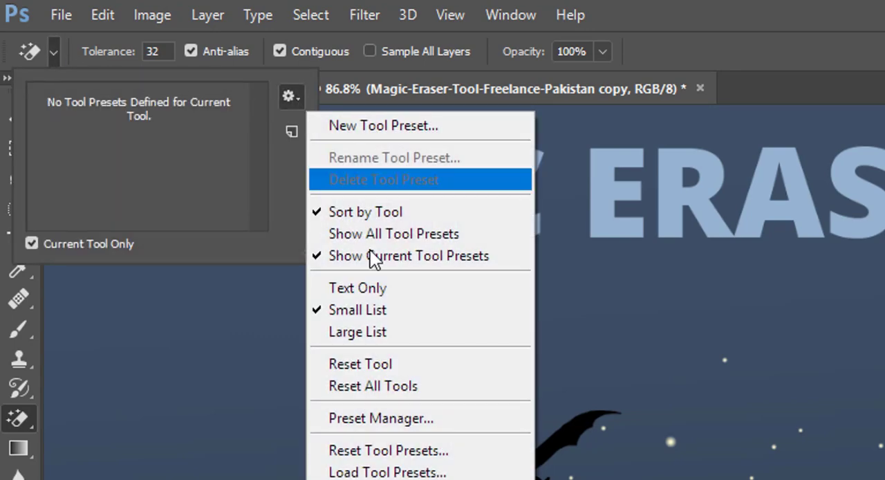
click(284, 168)
click(291, 132)
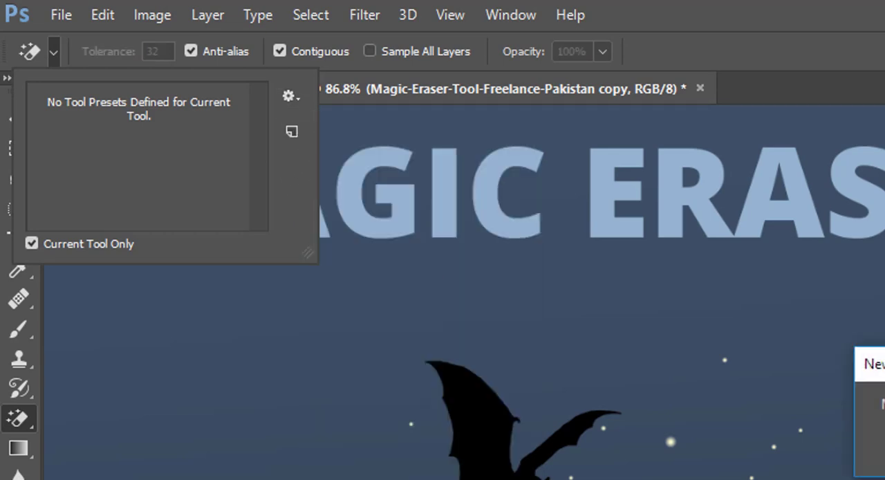
drag(878, 363, 439, 255)
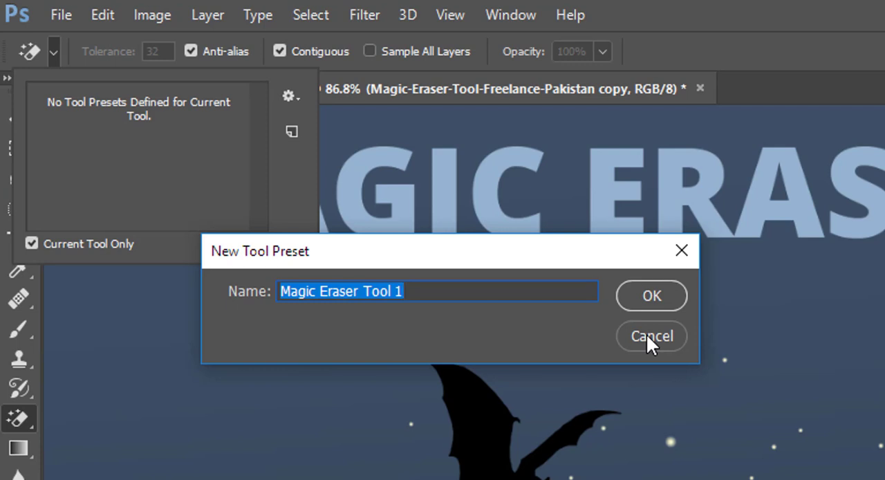
click(750, 58)
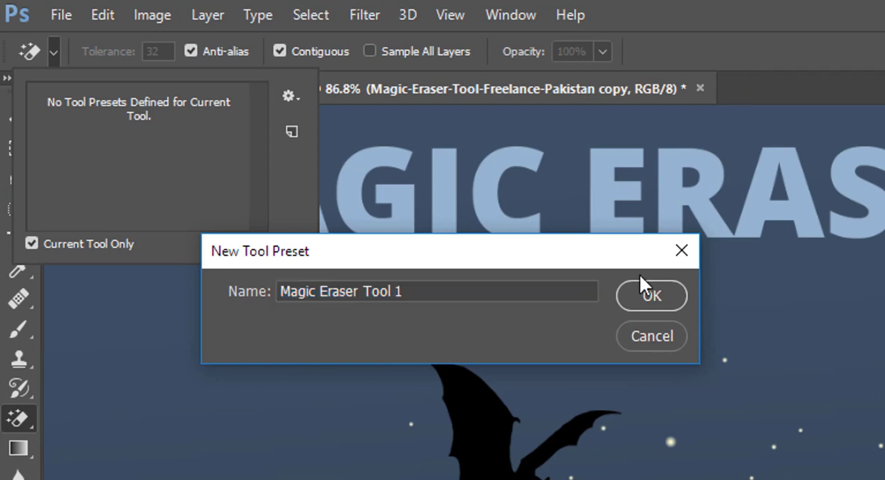
click(642, 336)
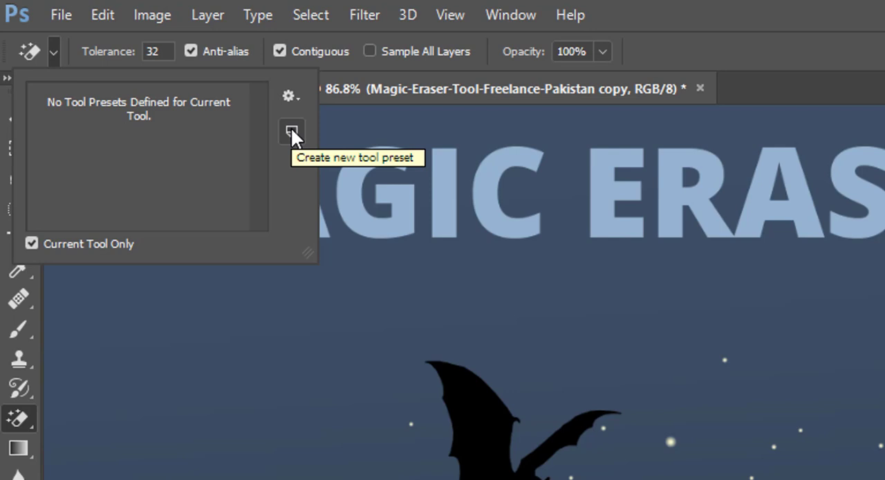
key(Escape)
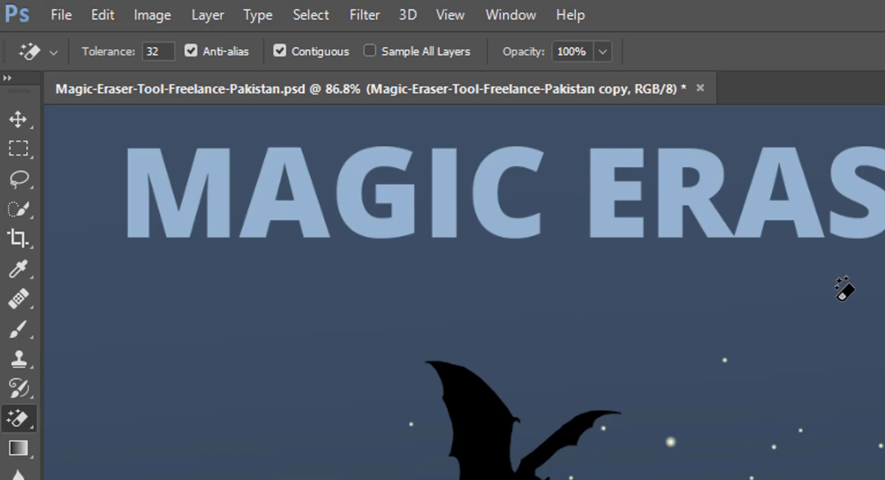
click(19, 416)
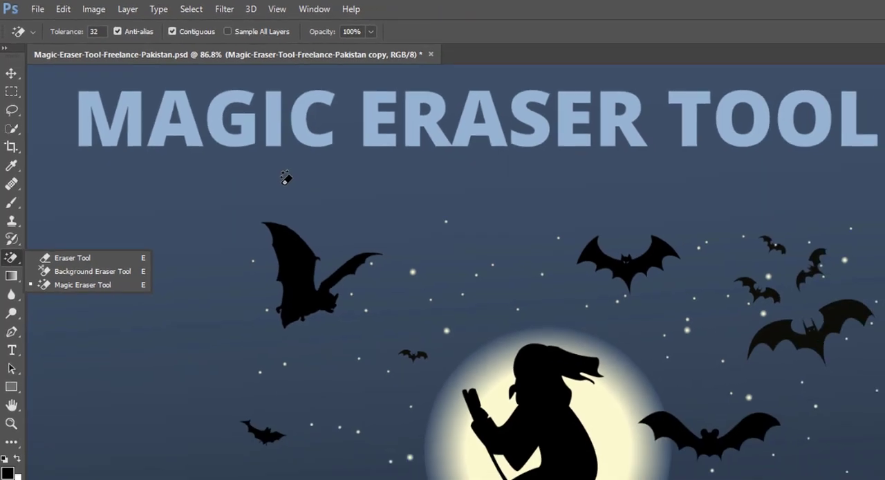
click(584, 38)
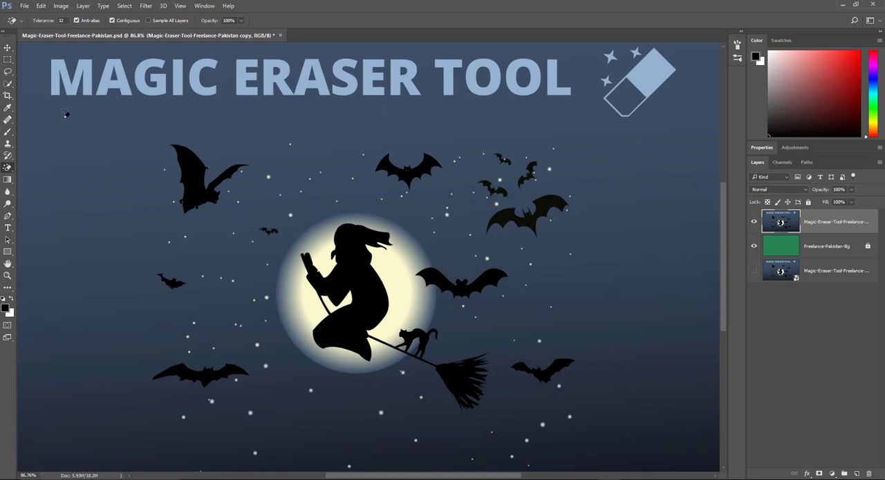
click(7, 84)
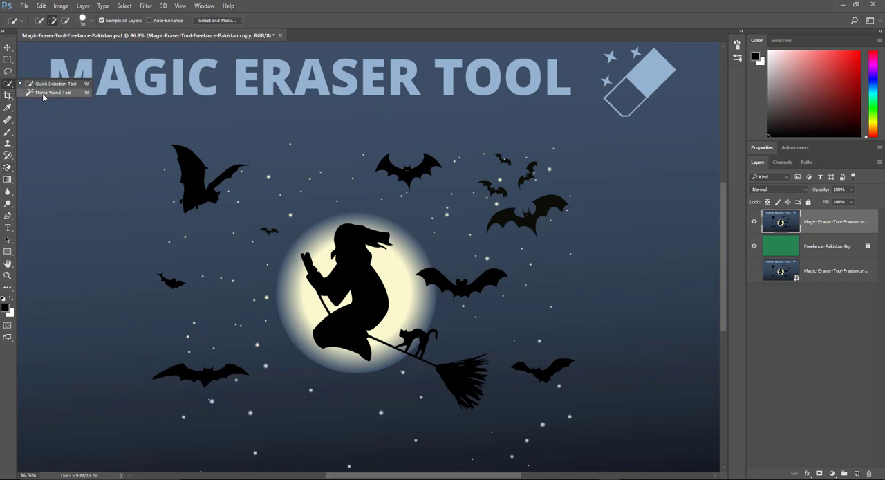
click(347, 23)
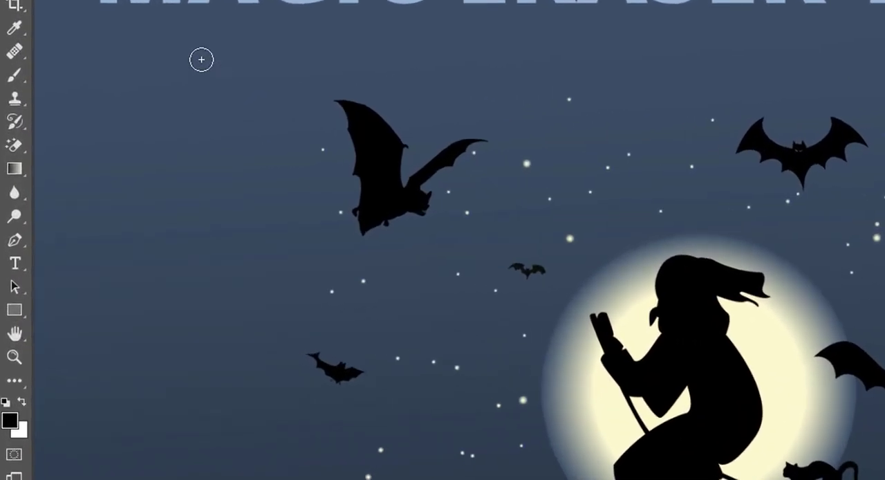
Reactivate the Magic Eraser and sample the blue of the upper sky as the foreground colour
click(15, 144)
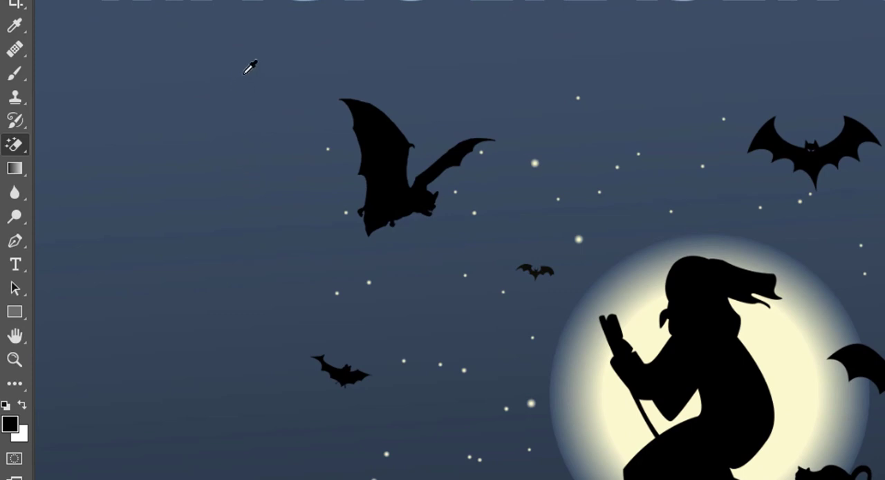
click(197, 87)
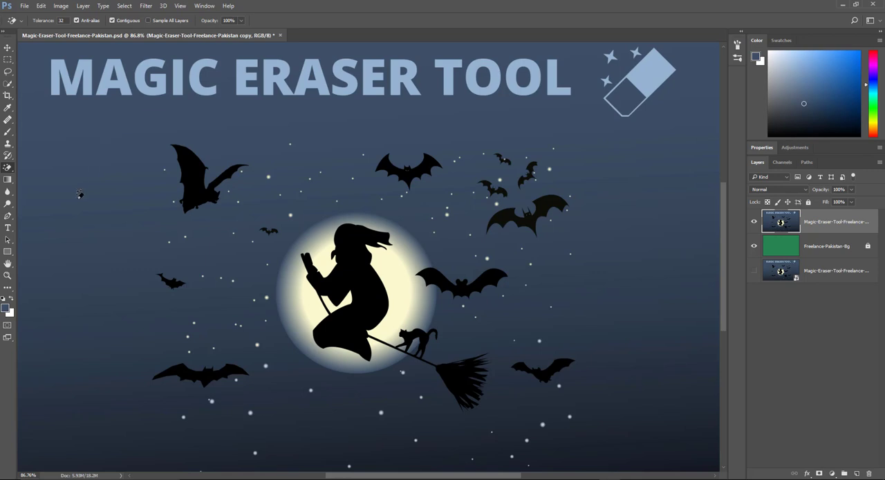
Try erasing the connected blue sky with Contiguous on and tolerance 32, and undo the erasure
click(114, 136)
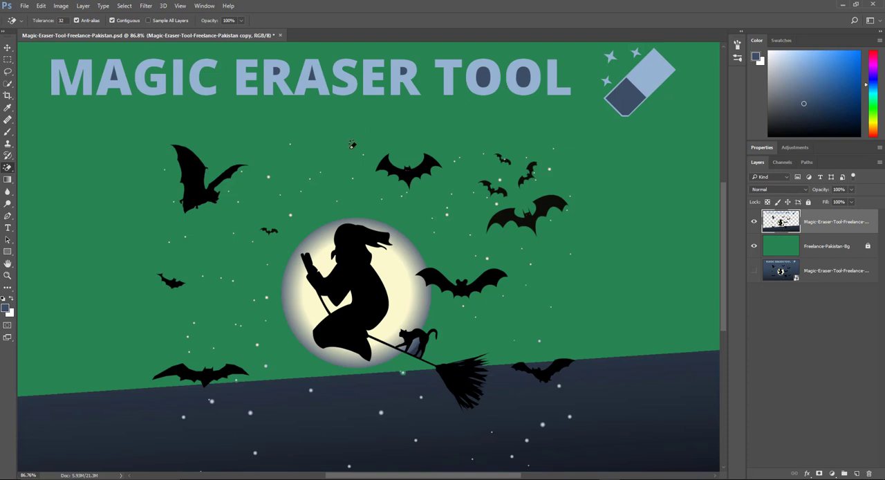
click(352, 144)
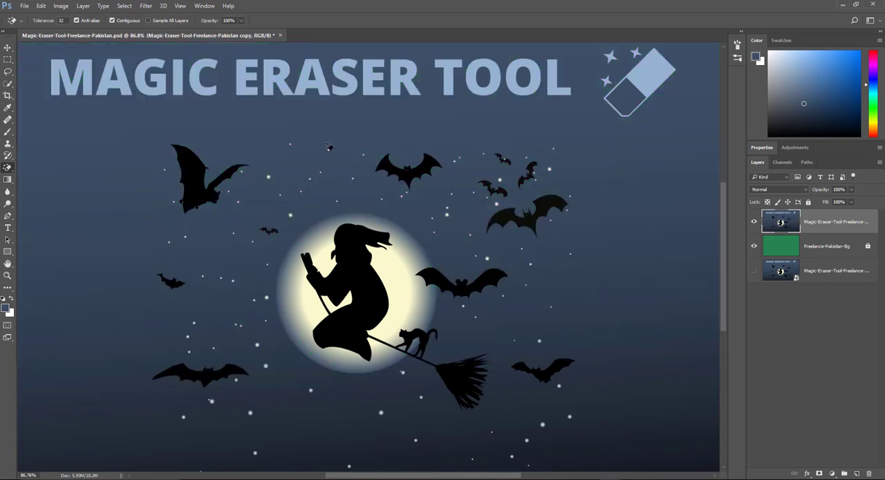
Turn off Contiguous, erase the blue sky across the layer, and sample and erase the dark navy lower background
click(113, 21)
click(90, 140)
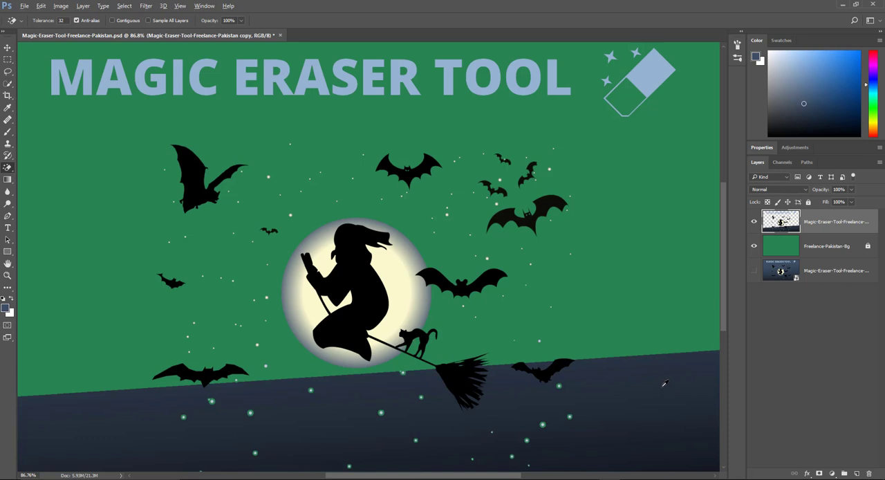
alt+click(661, 380)
click(650, 388)
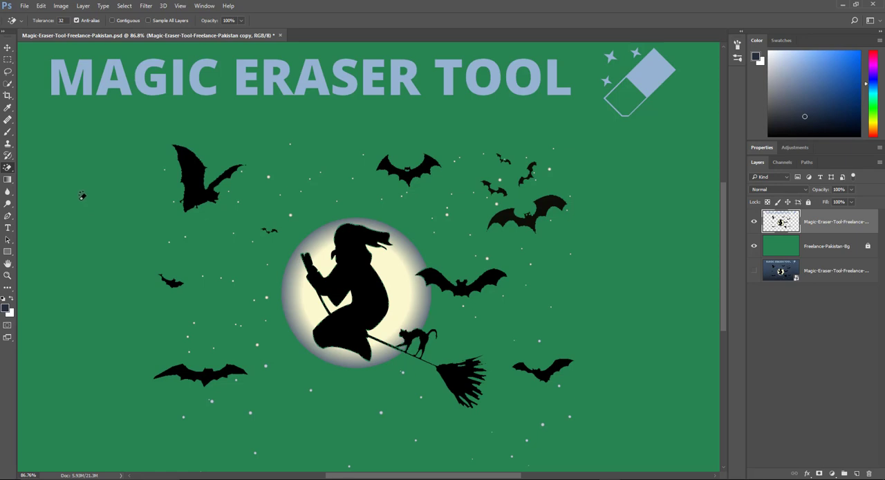
Erase the black witch and bat silhouettes, the pale yellow moon and its remaining glow rings with Contiguous off
click(195, 174)
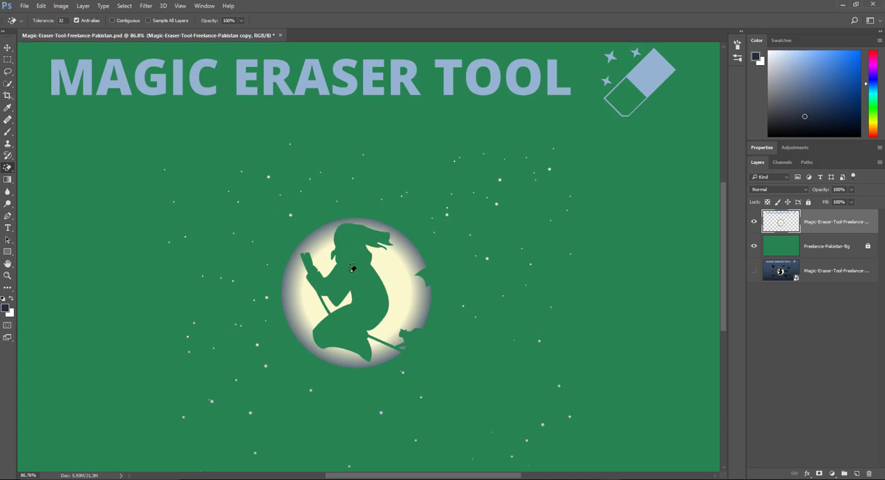
click(398, 279)
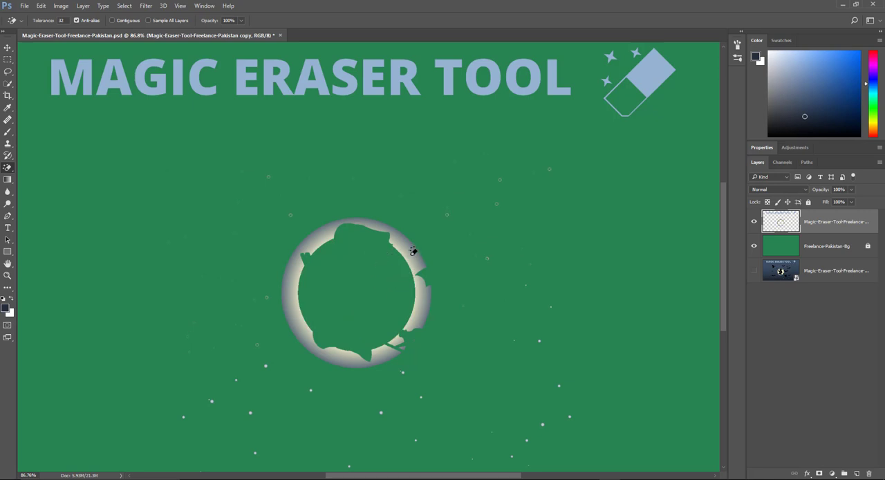
click(412, 251)
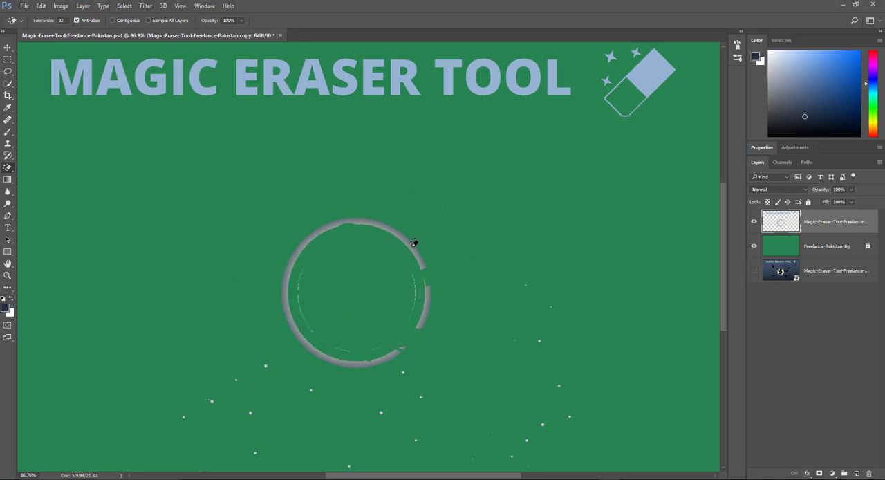
click(414, 243)
click(416, 279)
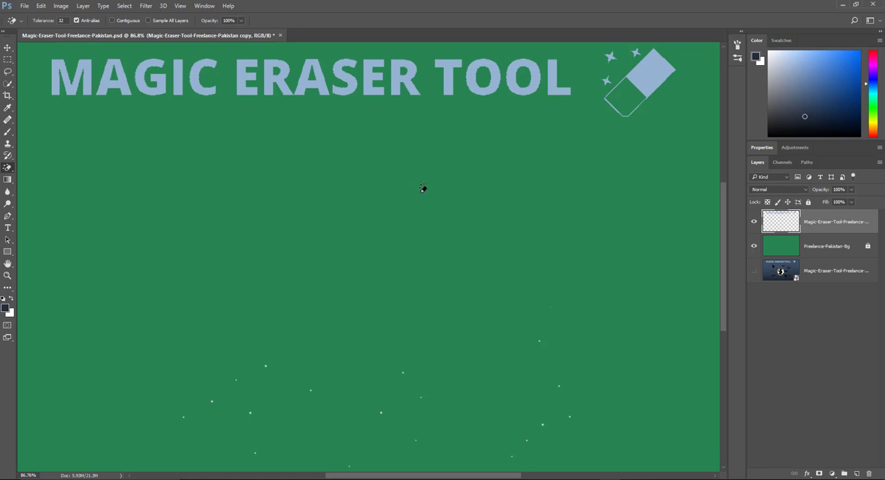
Inspect the edges of the title lettering up close and check the whole title with the eraser graphic
scroll(514, 63, up, 5)
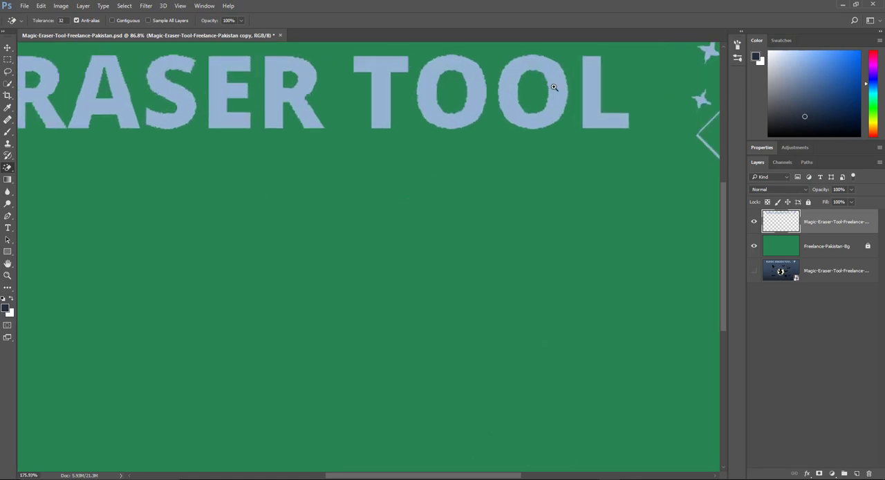
scroll(478, 104, down, 1)
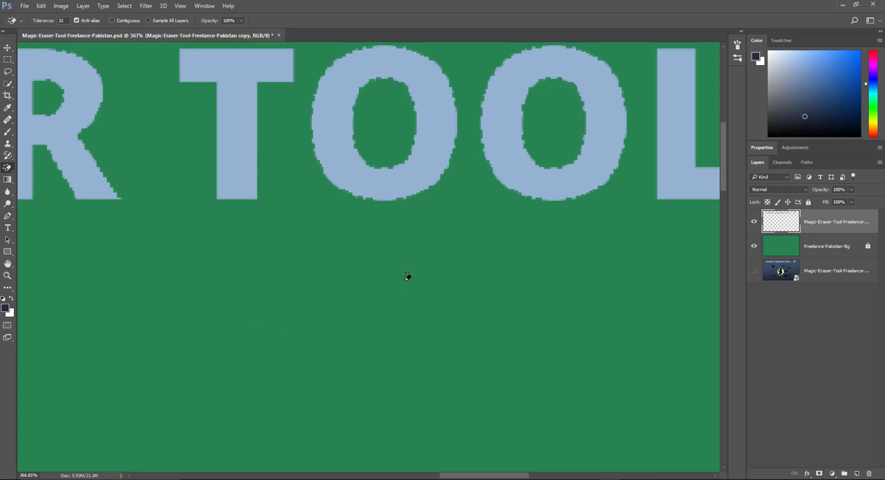
drag(405, 283, 357, 278)
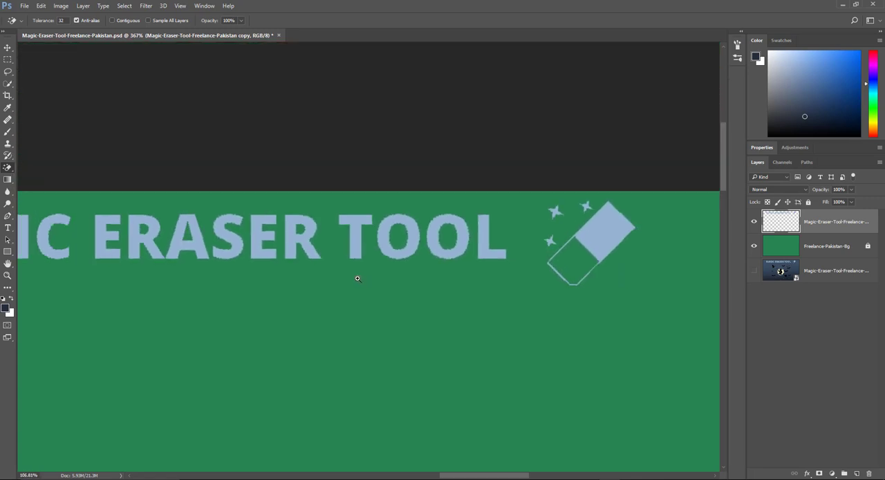
drag(378, 318, 459, 263)
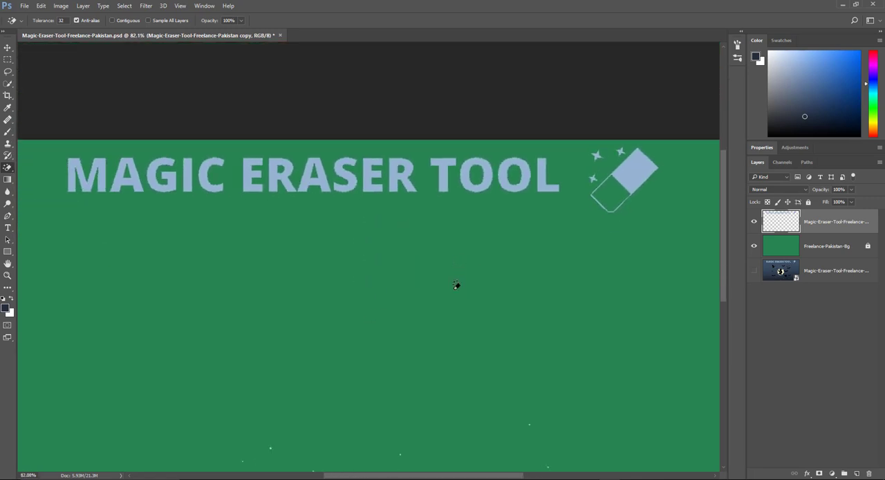
drag(434, 309, 447, 217)
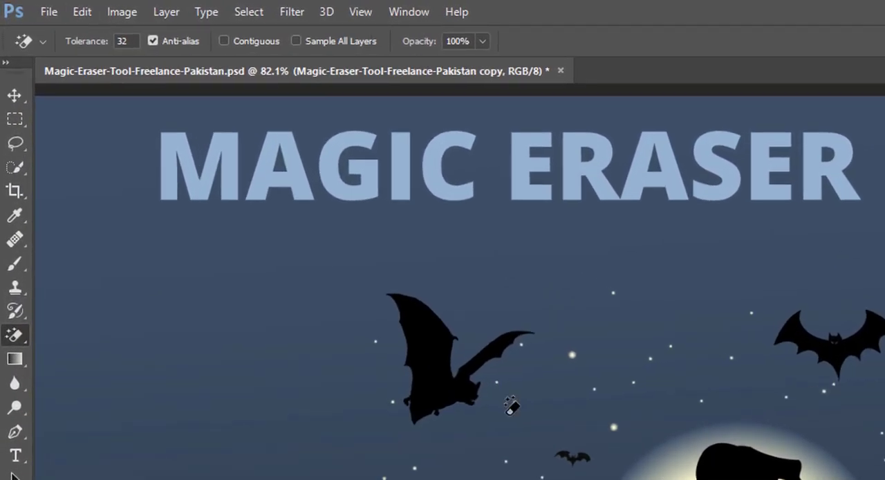
click(83, 13)
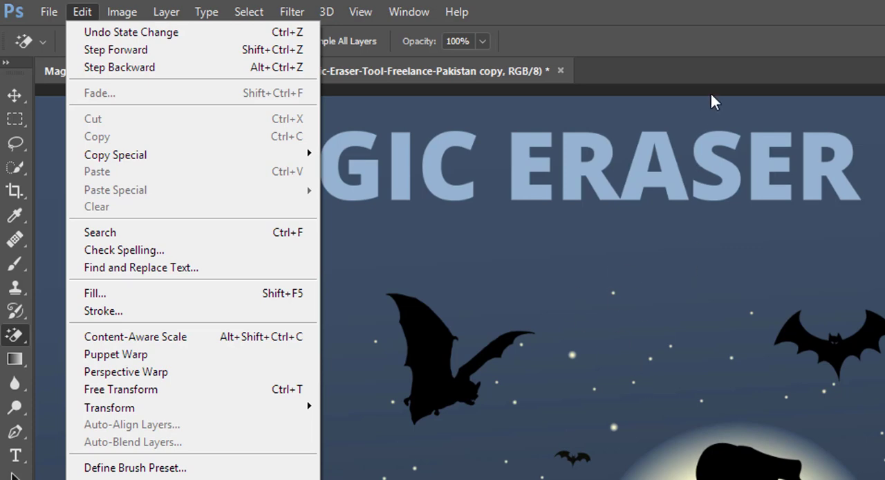
click(721, 75)
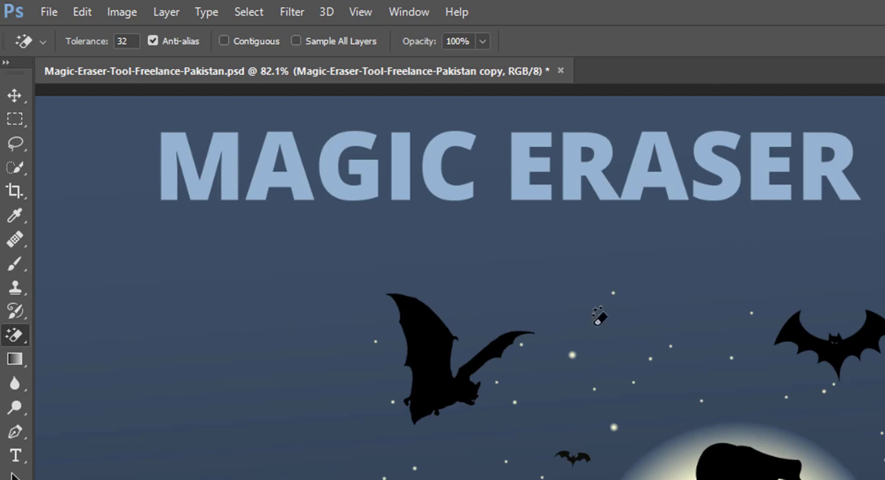